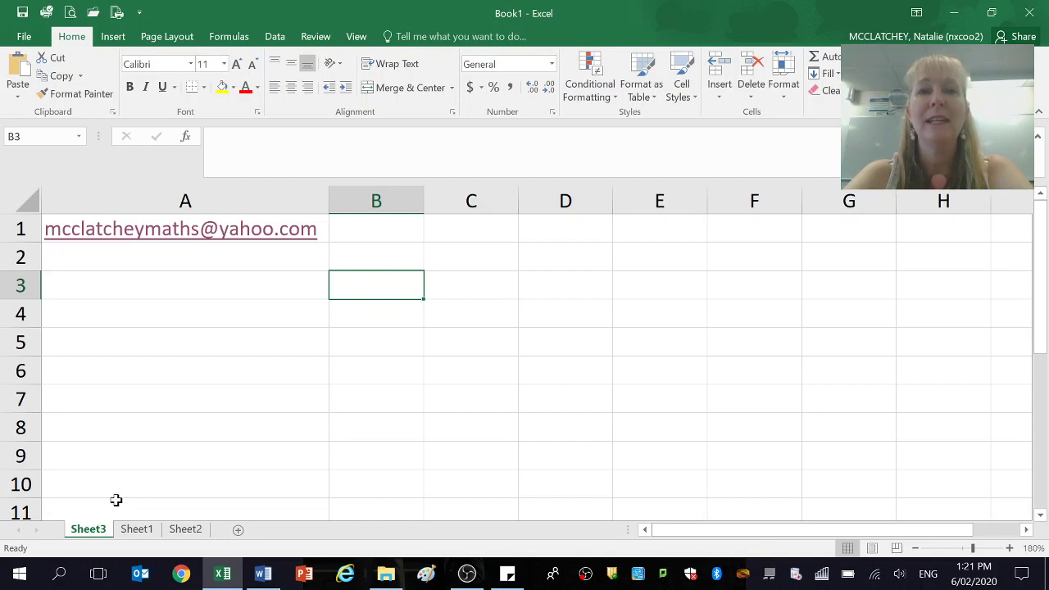
- Review the weekly sales table on Sheet1 and the worked mean calculation on Sheet2, ending back on Sheet1
click(137, 530)
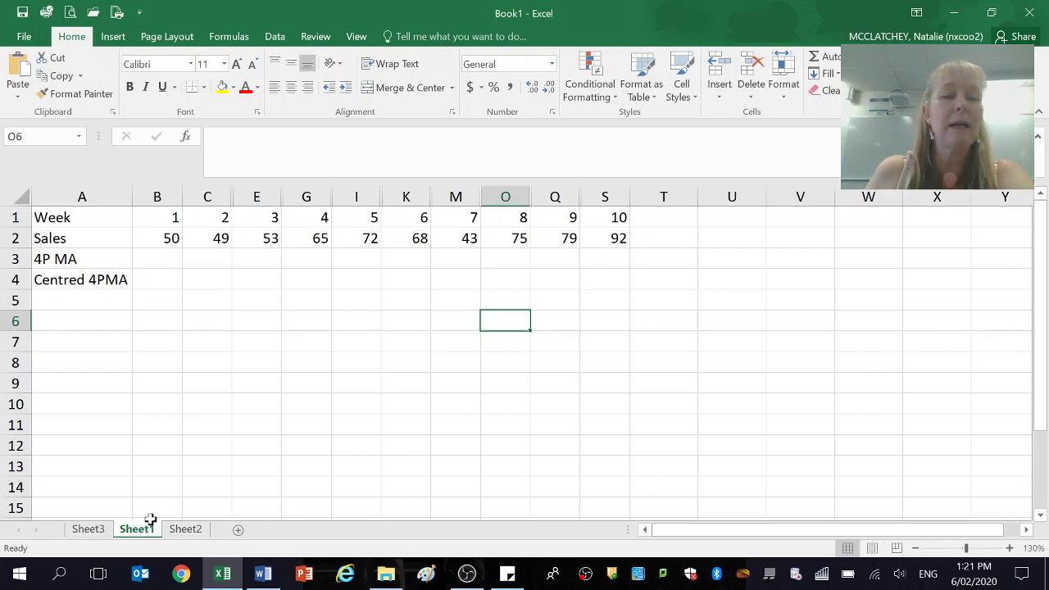
click(187, 531)
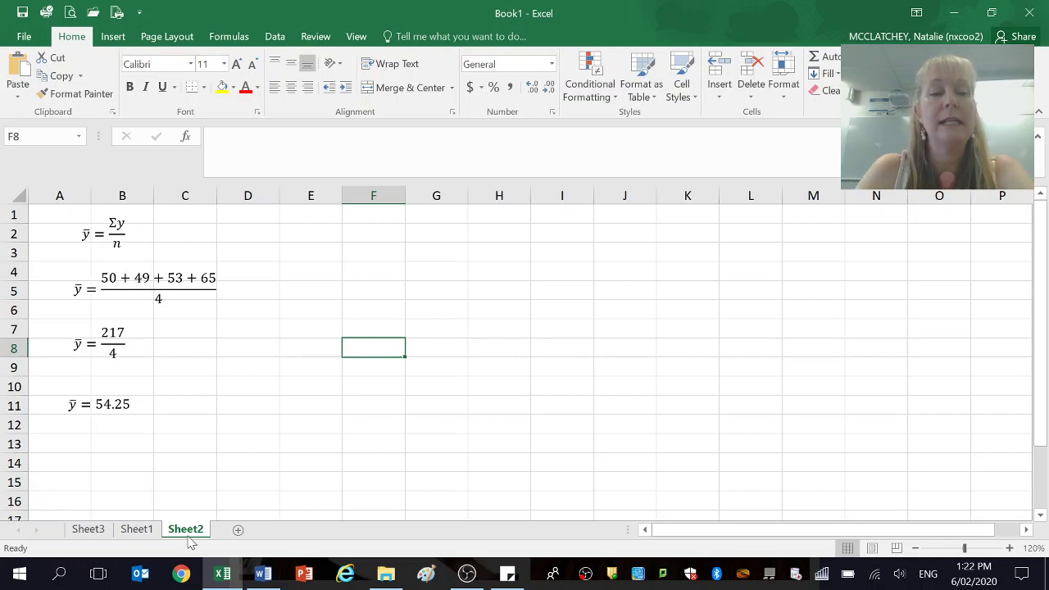
click(145, 532)
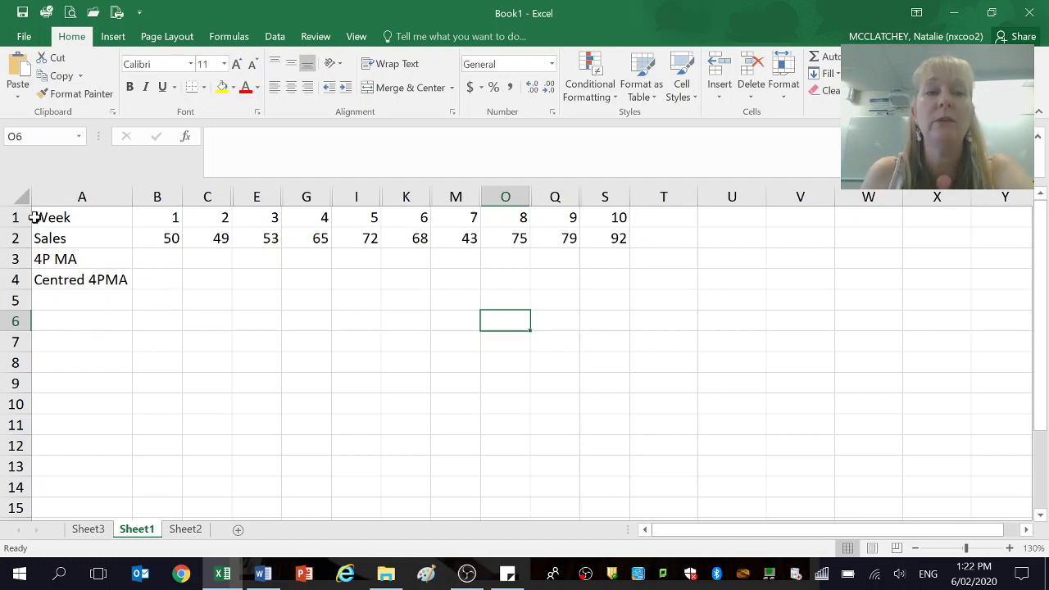
- Unhide all hidden columns on Sheet1 so blank columns separate the weekly sales values
click(12, 199)
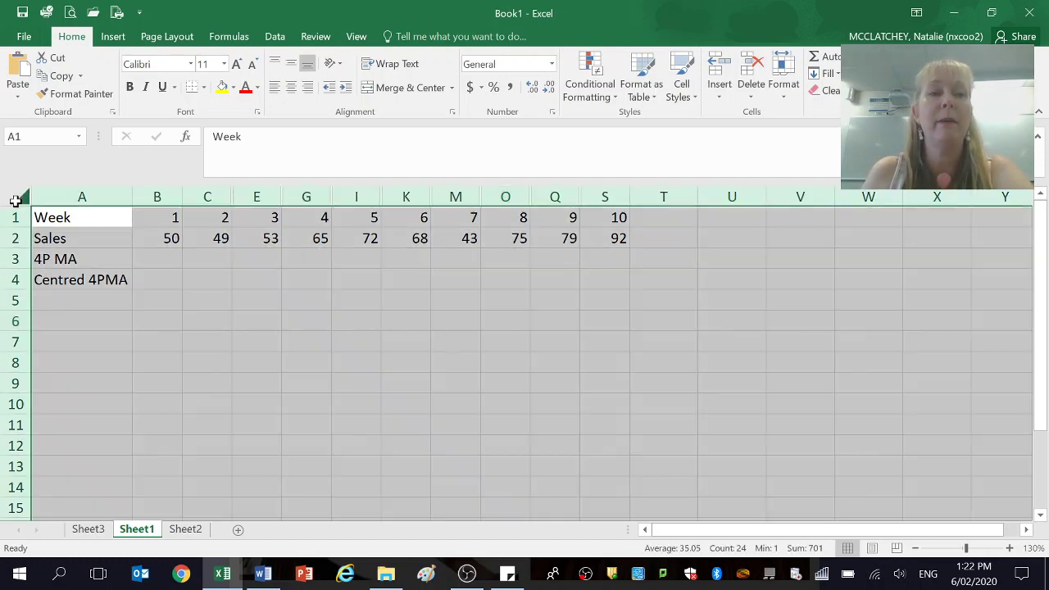
right_click(80, 198)
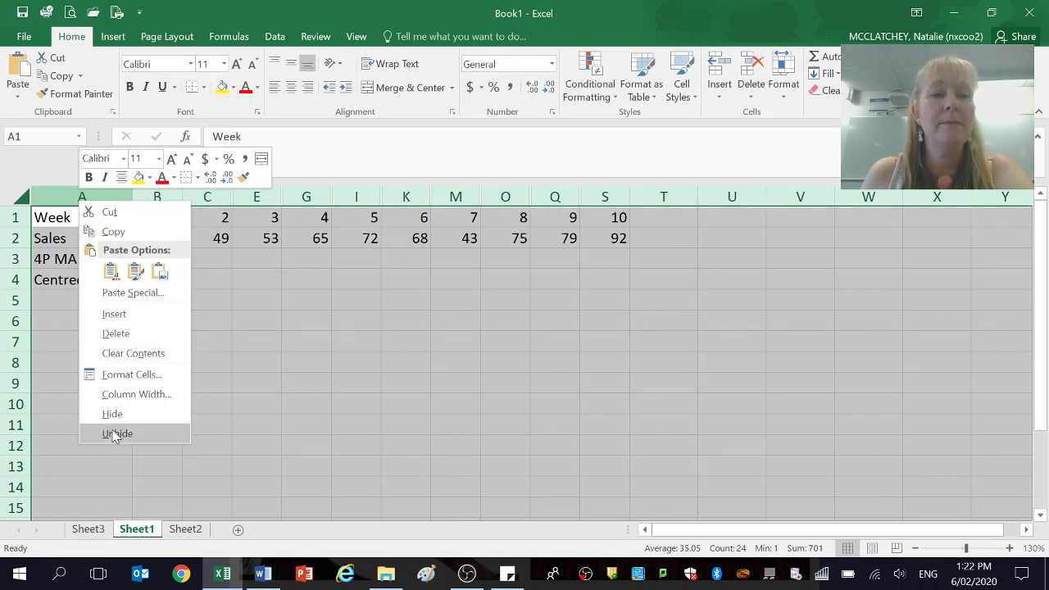
click(115, 434)
click(169, 313)
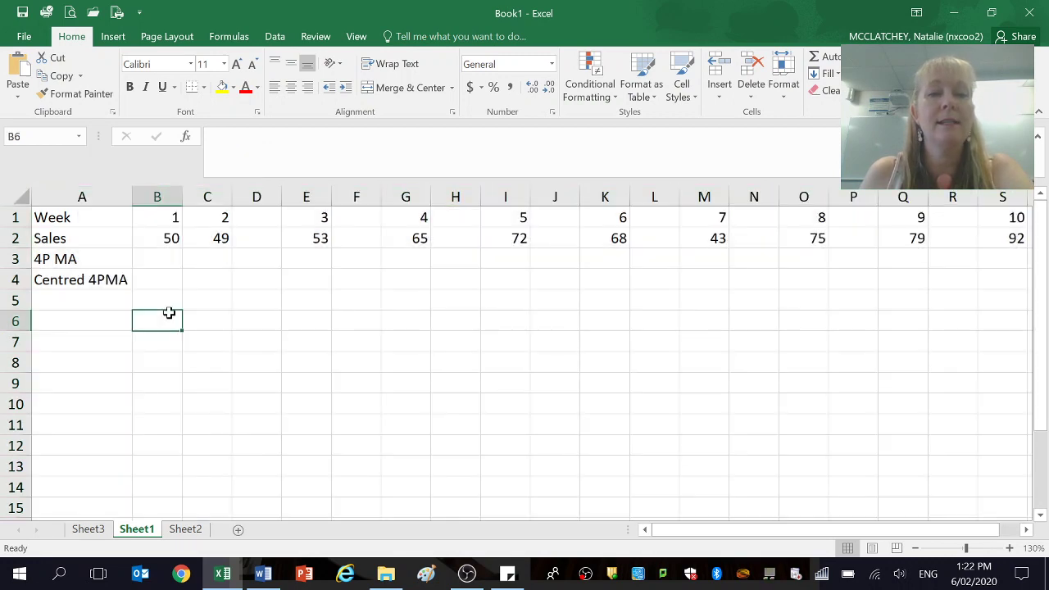
- Enter the first four-point moving average in D3 as the AVERAGE of the week 1 to 4 sales, B2:G2
click(258, 255)
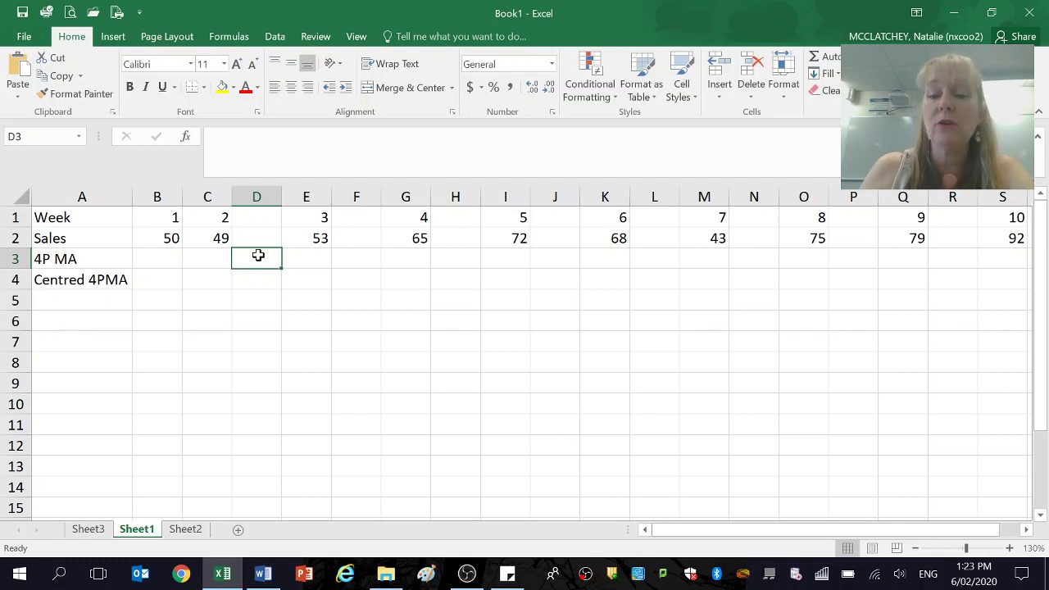
text(=average)
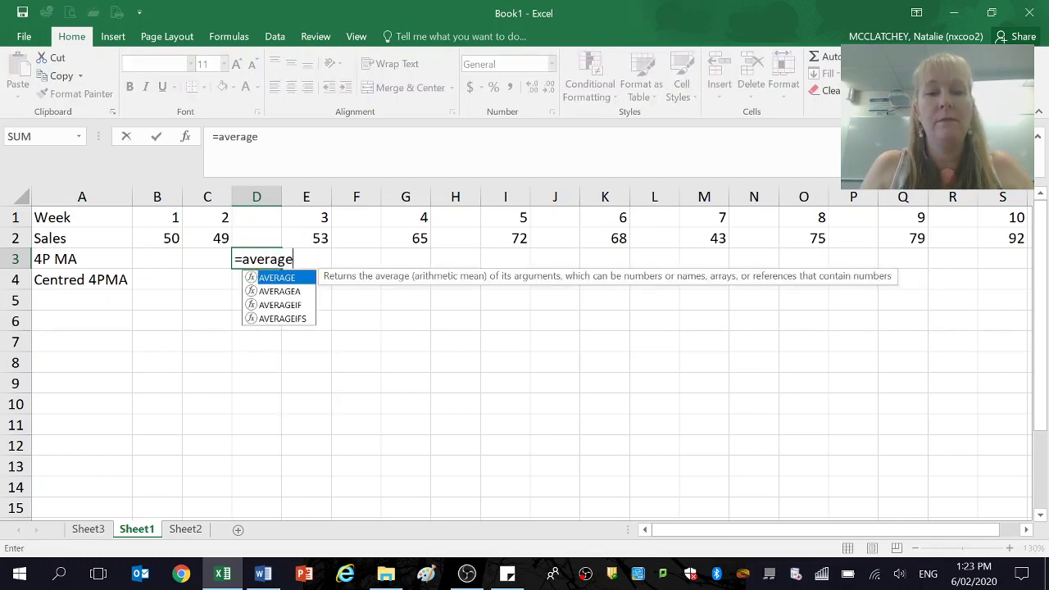
text(()
drag(164, 235, 394, 241)
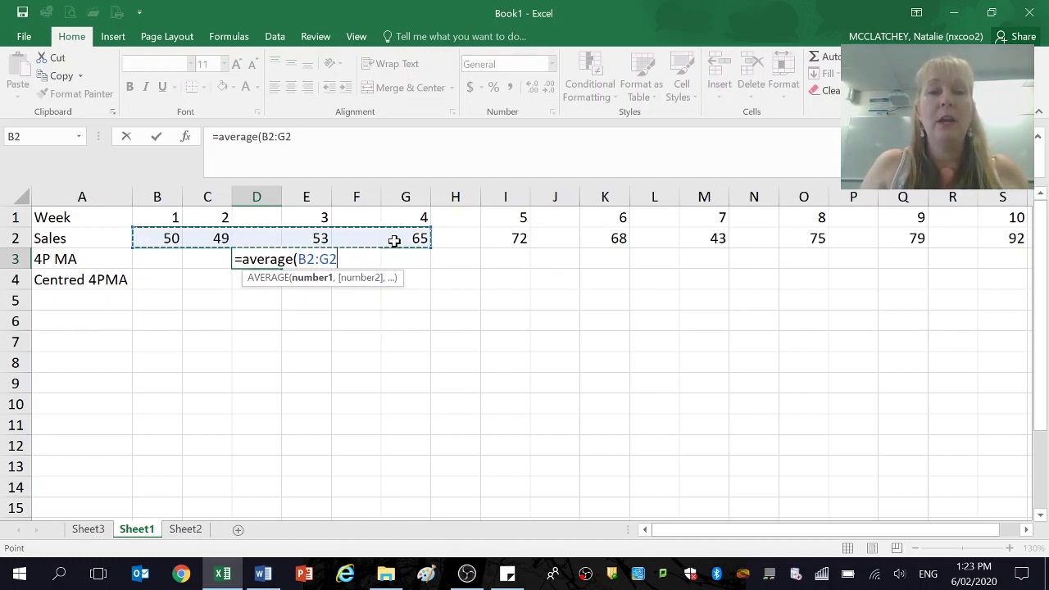
text())
key(Return)
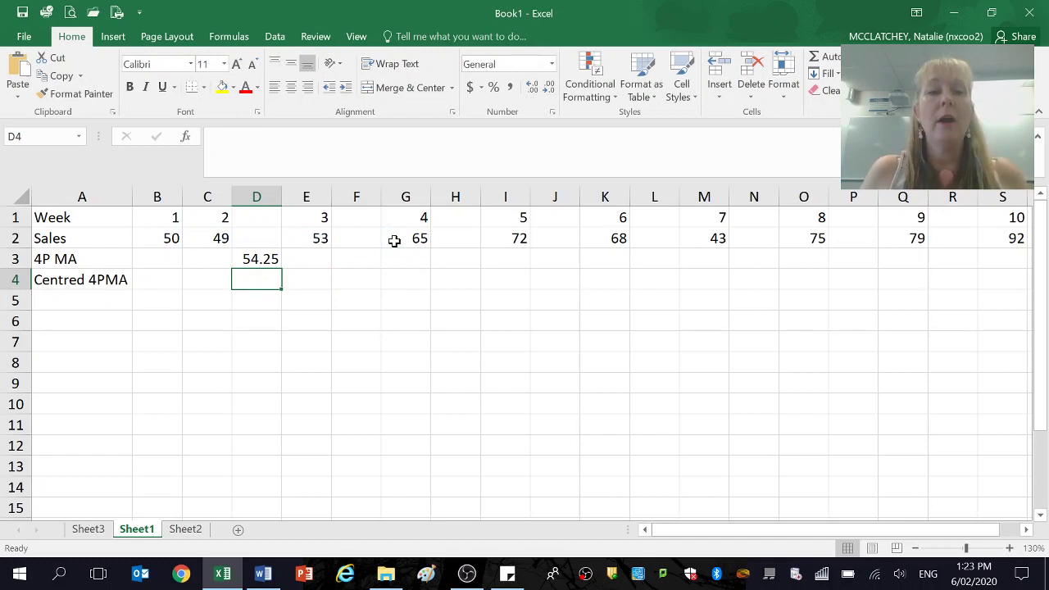
- Enter the second four-point moving average in F3 as the AVERAGE of the week 2 to 5 sales, C2:I2
click(356, 261)
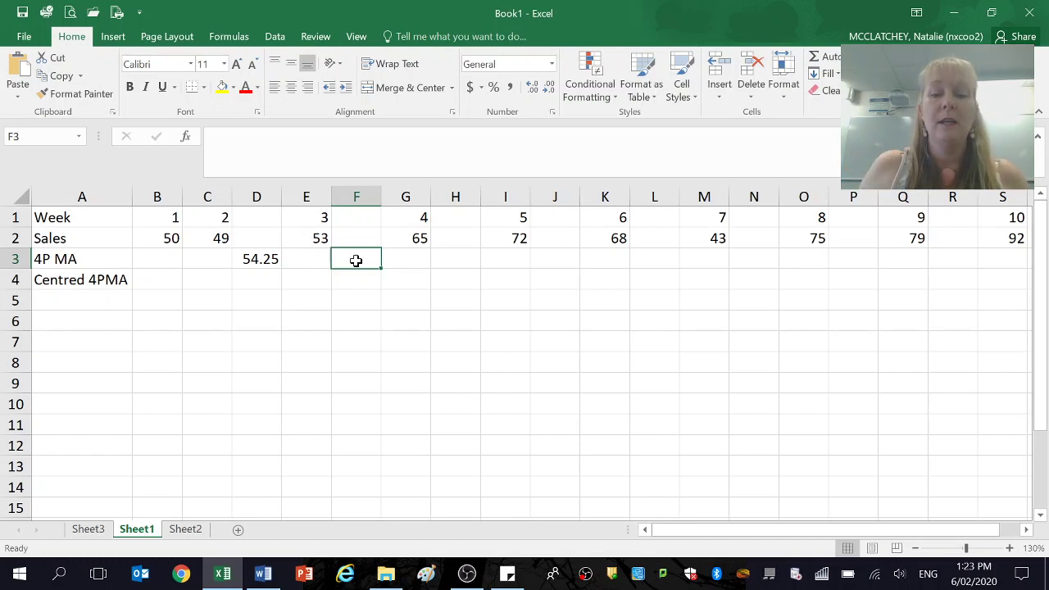
text(=average)
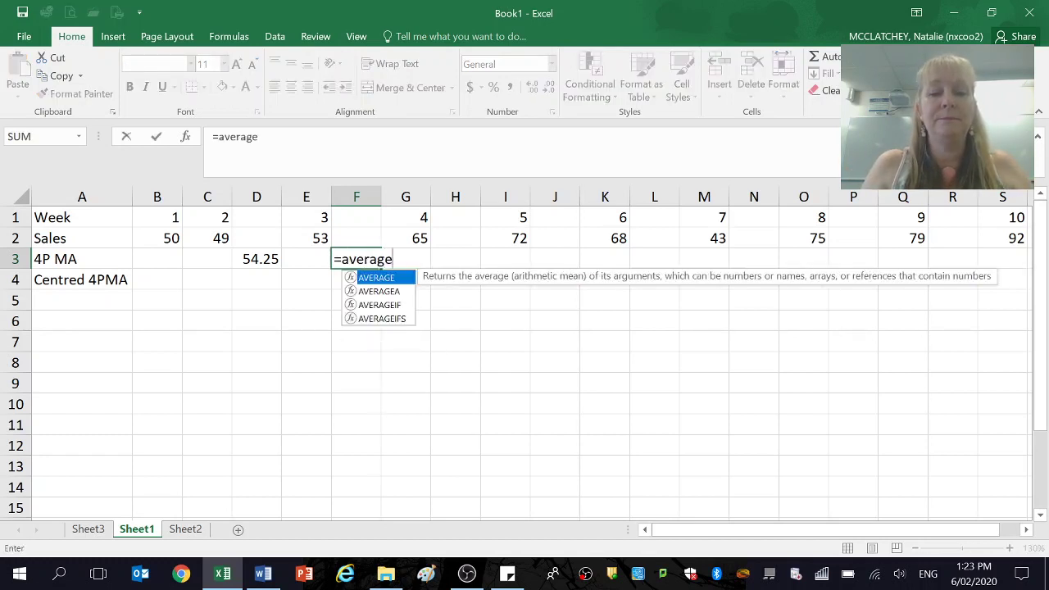
text(()
drag(218, 237, 513, 241)
key(Return)
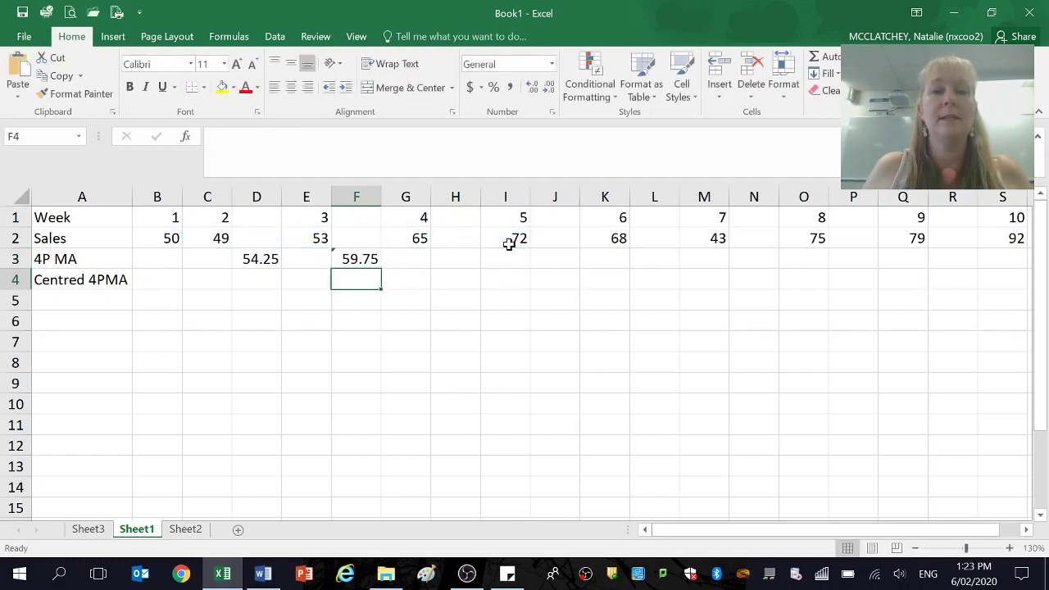
- Enter an AVERAGE formula over the range E2:K3 in H3 and dismiss the circular reference warning
key(Up)
key(Right)
key(Right)
text(=av)
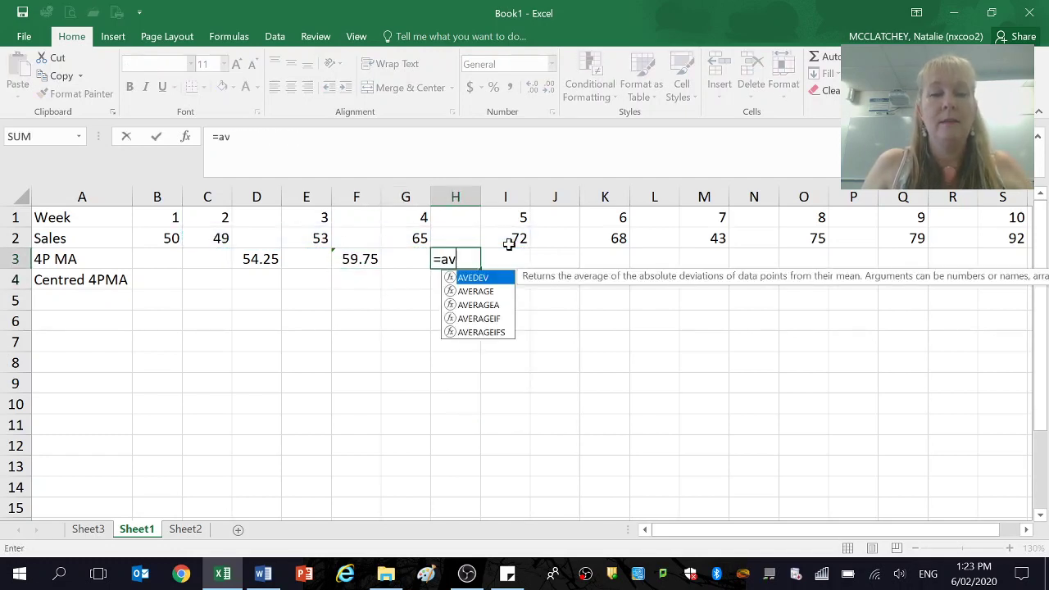
text(erage()
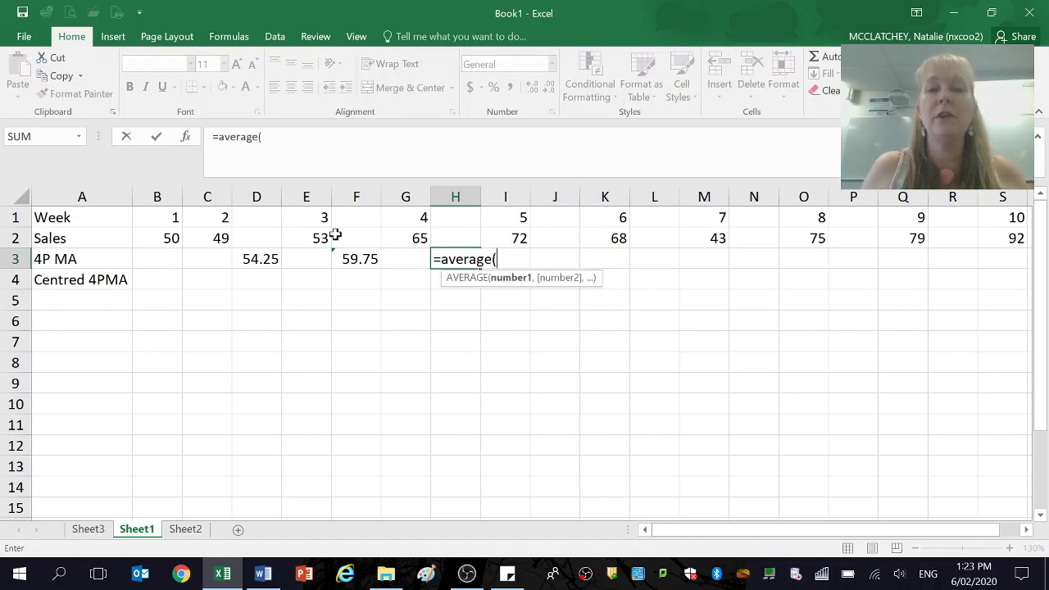
drag(321, 236, 595, 259)
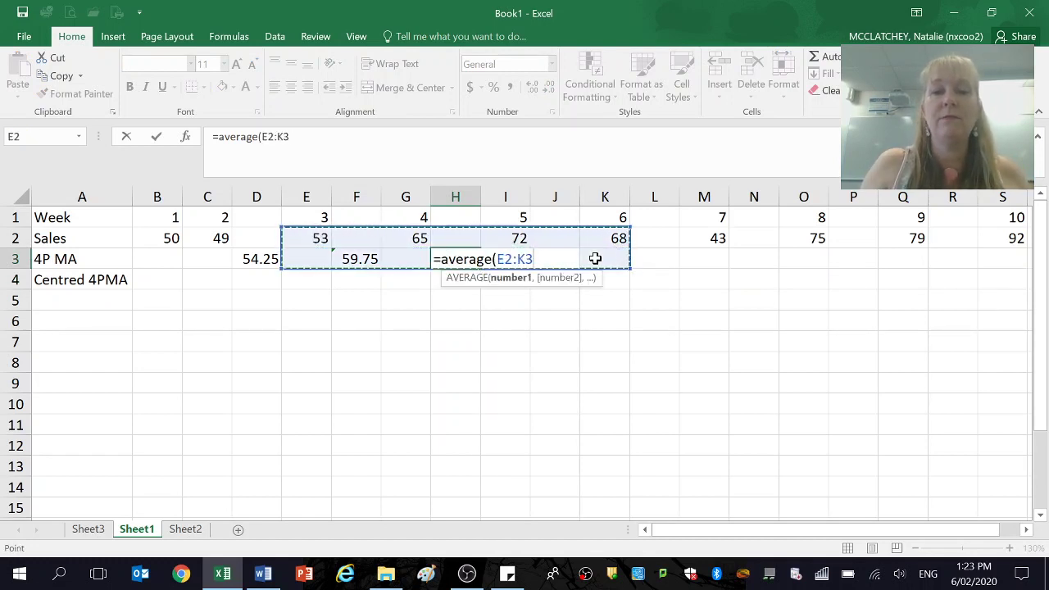
key(Return)
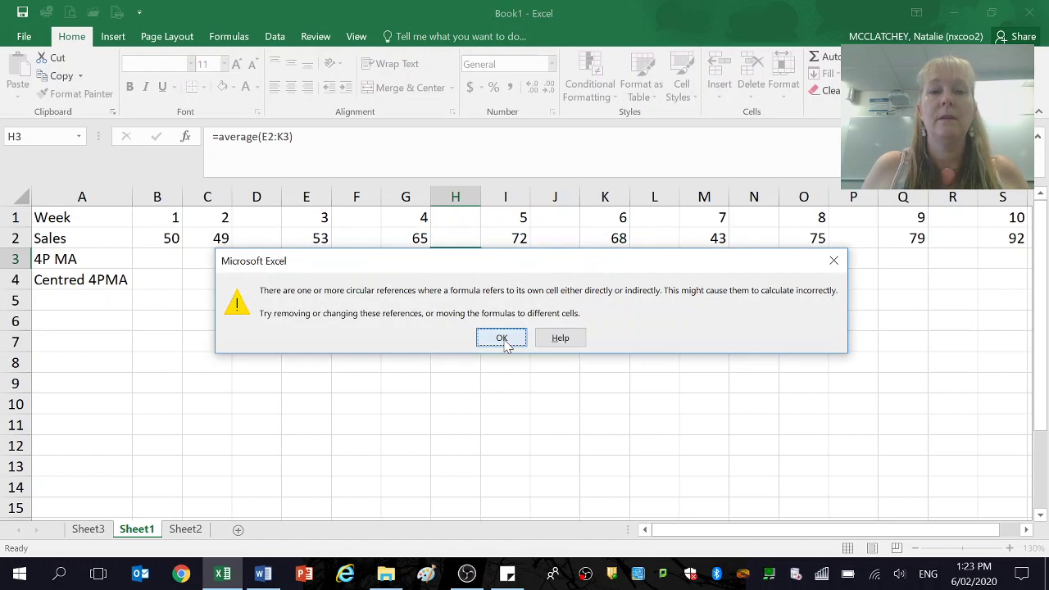
click(501, 338)
- Correct the range in the H3 moving average formula to E2:K2
click(447, 252)
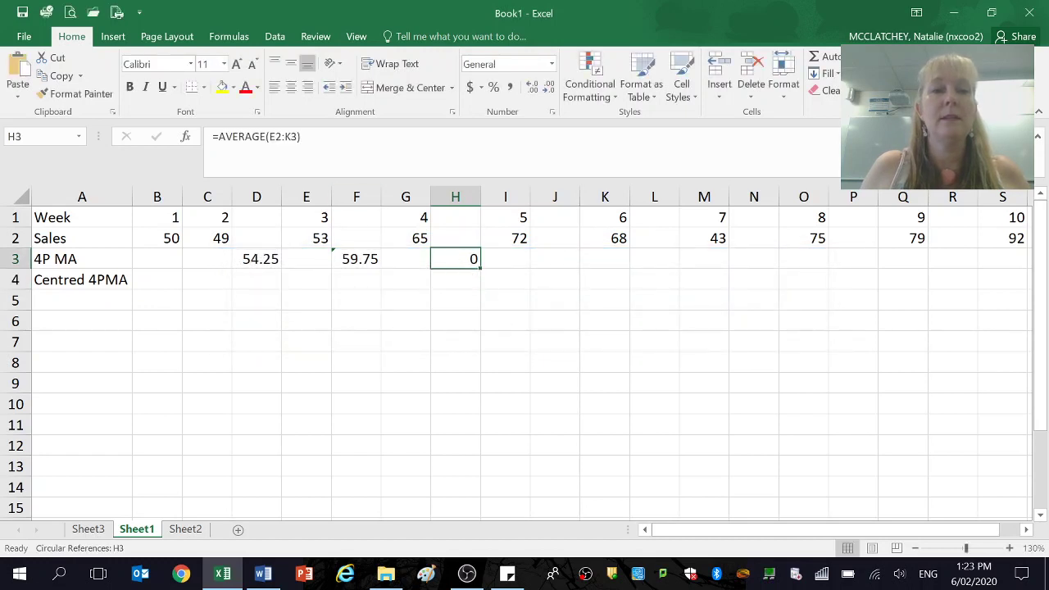
click(296, 137)
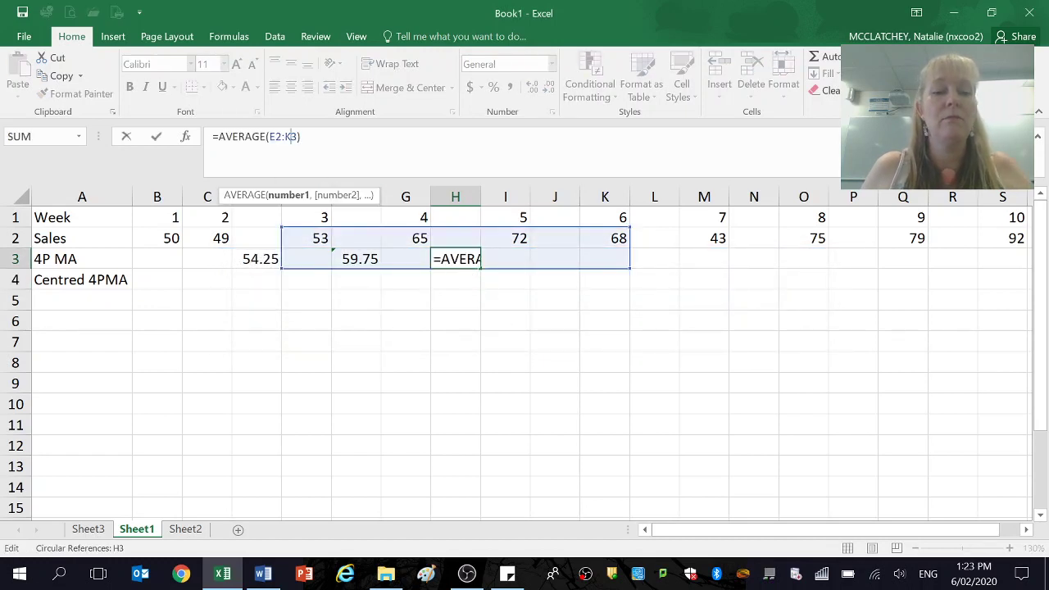
key(BackSpace)
text(2)
key(Return)
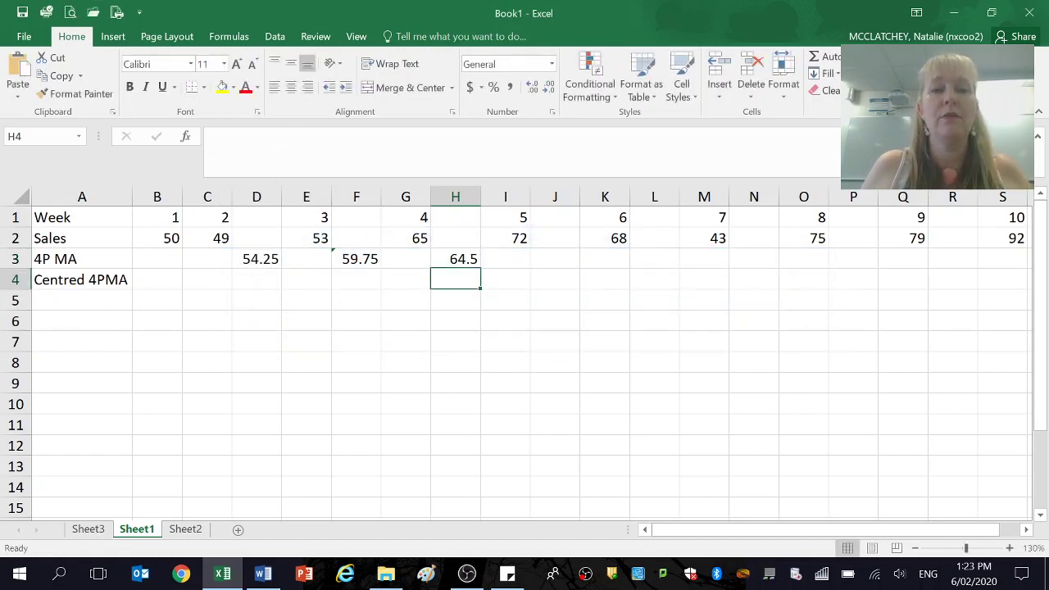
- Enter the week 3 centred moving average in E4 as the AVERAGE of D3:F3
click(322, 280)
text(=av)
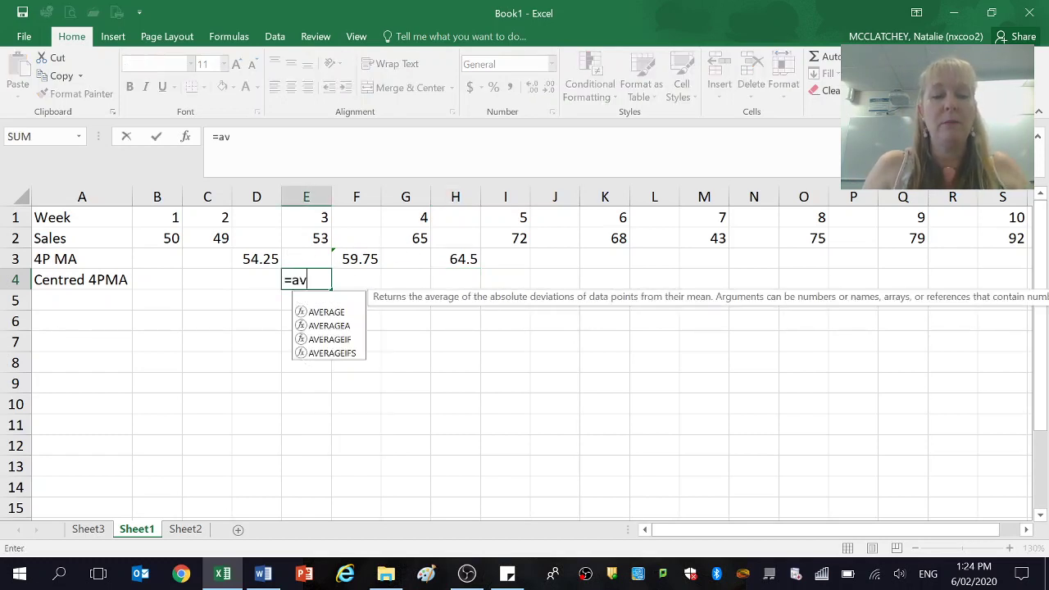
text(erage()
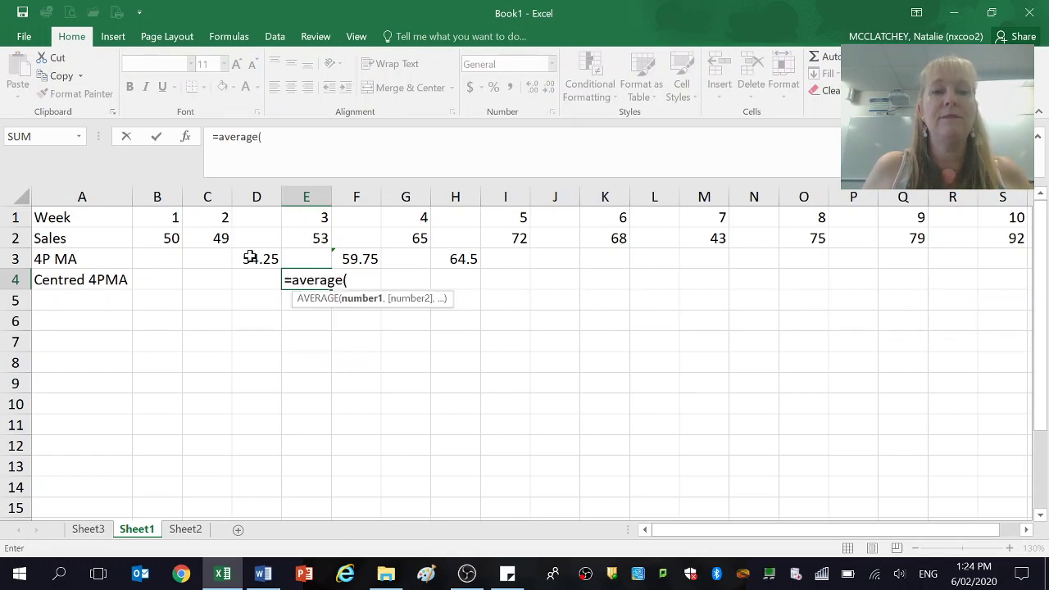
click(250, 257)
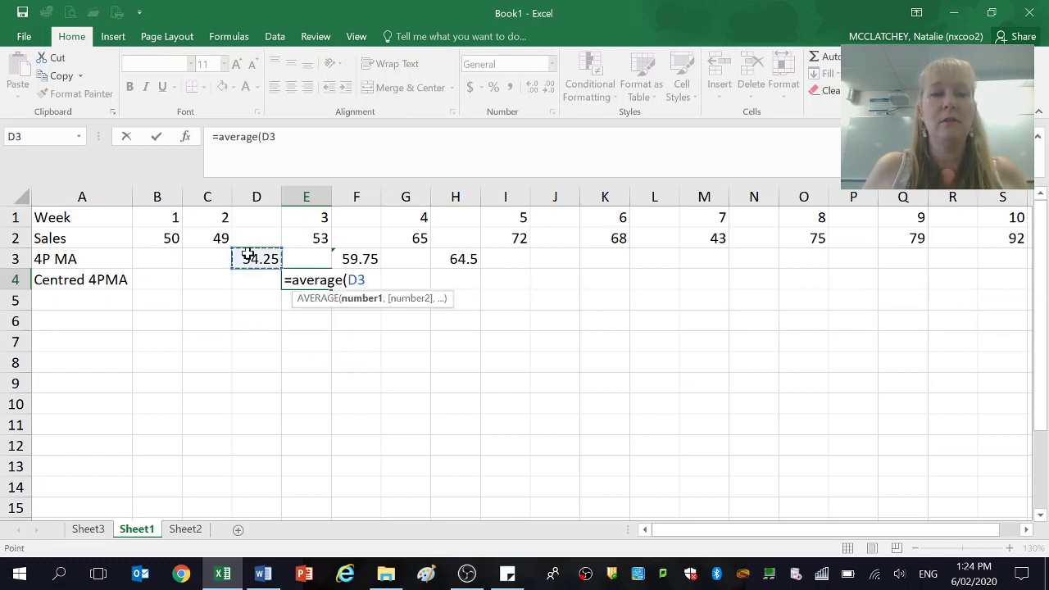
drag(248, 255, 352, 257)
key(ctrl+Return)
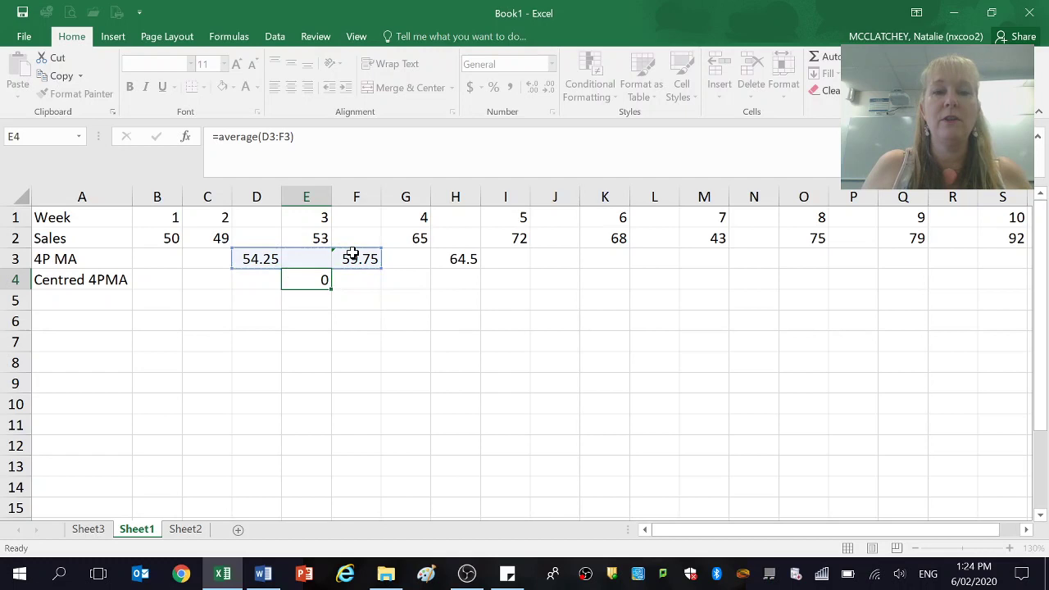
- Enter the week 4 centred moving average in G4 as the AVERAGE of F3:H3
click(410, 277)
text(=)
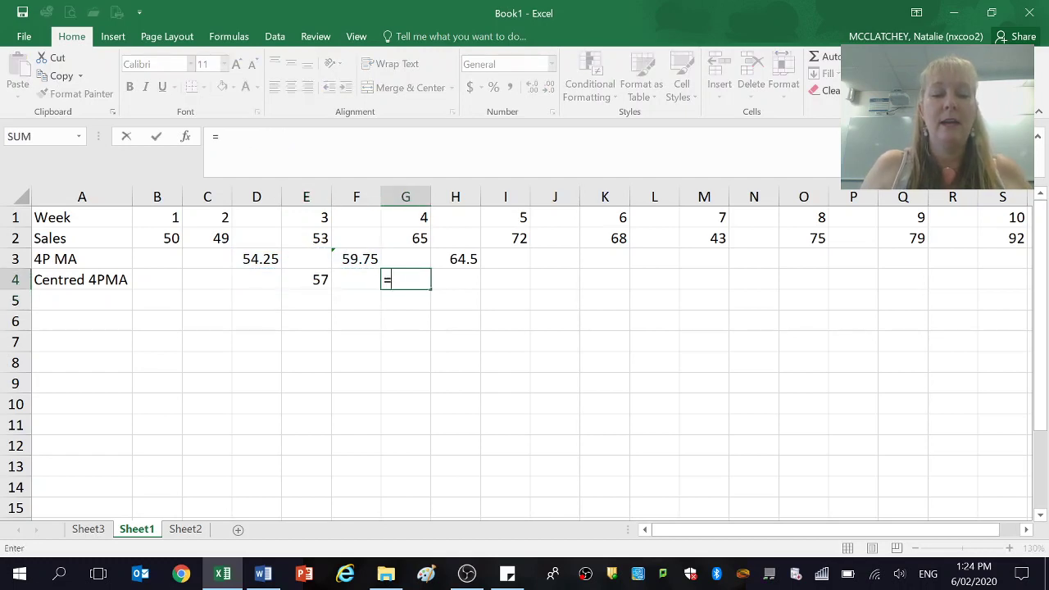
text(averga)
key(BackSpace)
key(BackSpace)
text(a)
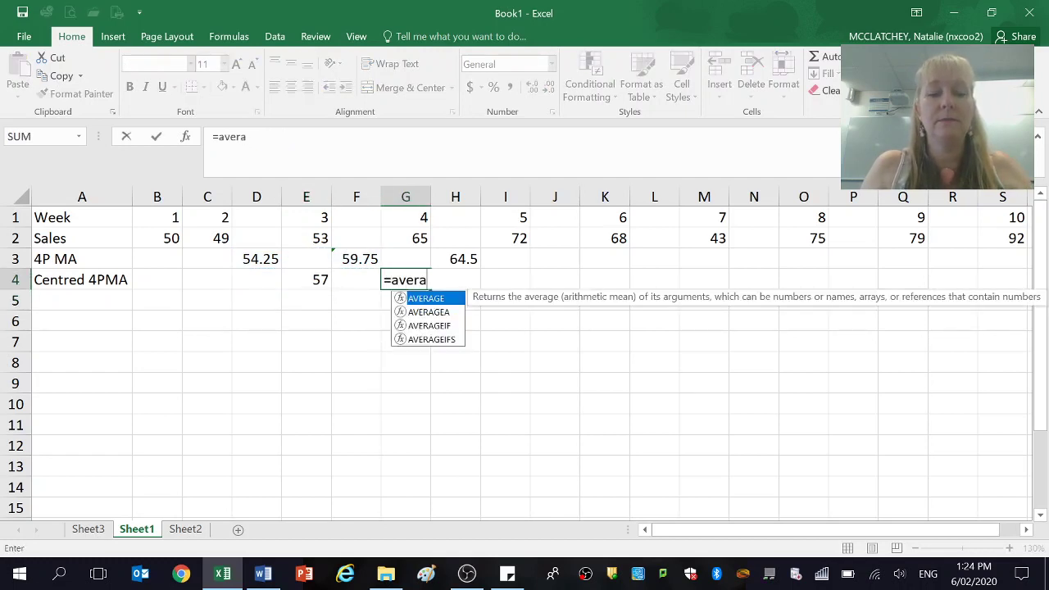
text(ge()
drag(353, 256, 441, 258)
text())
key(Return)
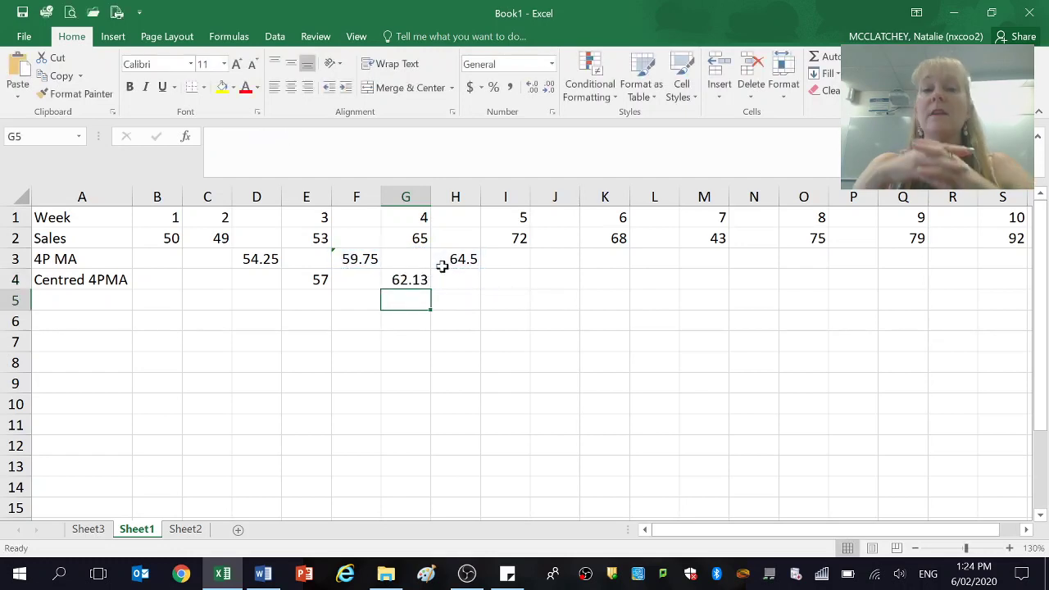